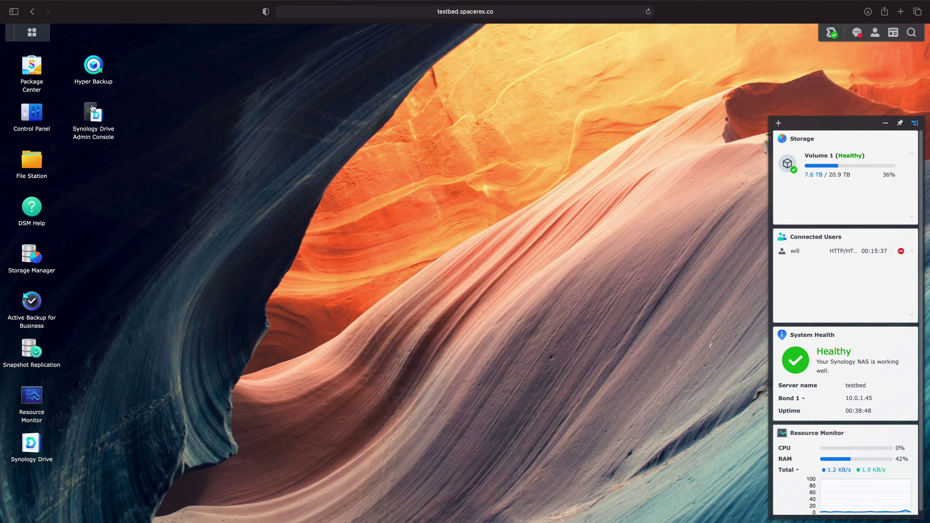
# Open the Synology Drive Admin Console and scroll the Overview down to the Package Usage Trend chart
pyautogui.click(92, 110)
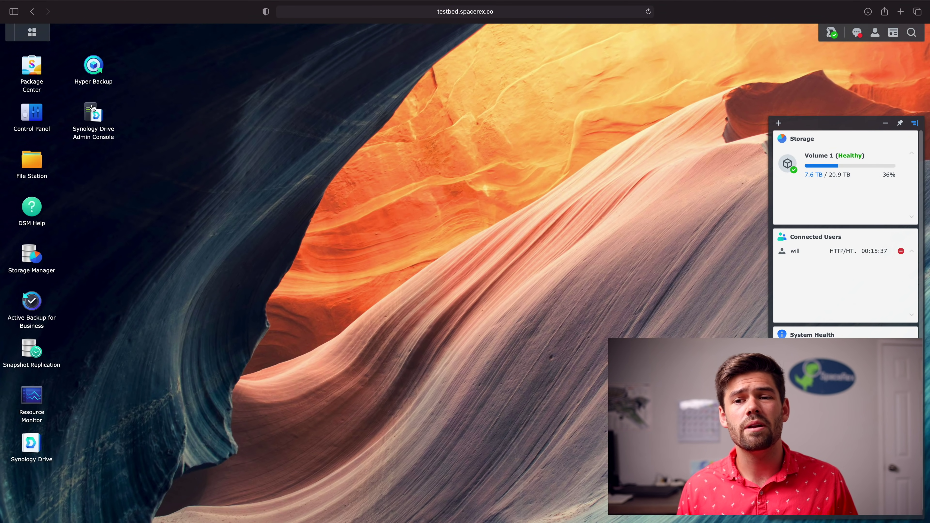
pyautogui.click(93, 115)
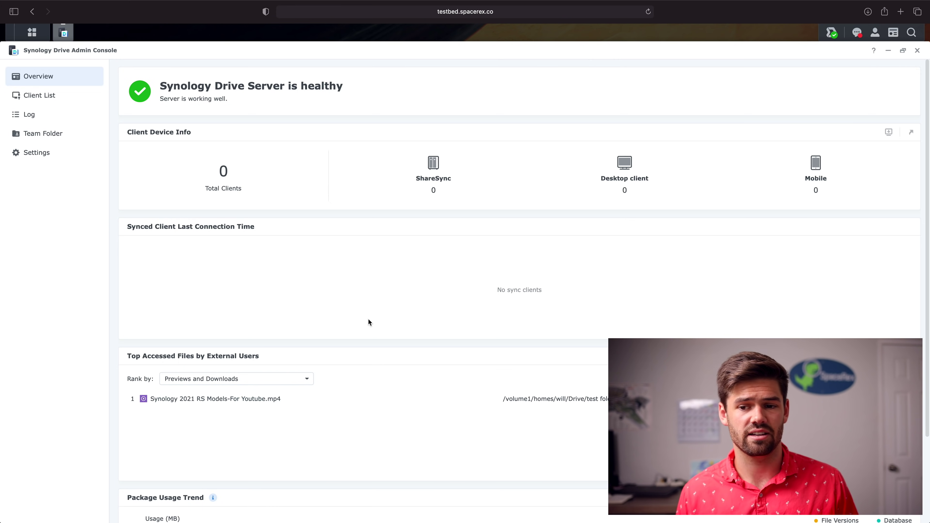
pyautogui.scroll(-3, 367, 319)
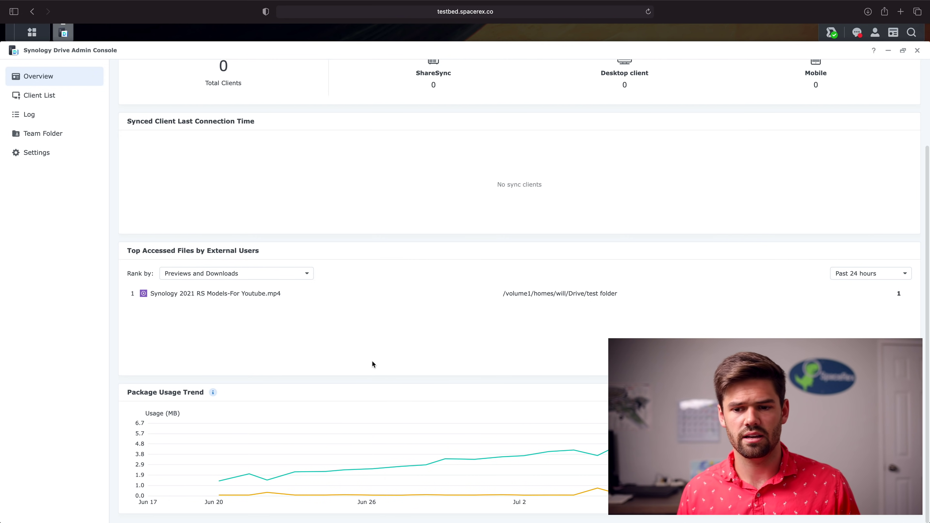
pyautogui.moveTo(211, 436)
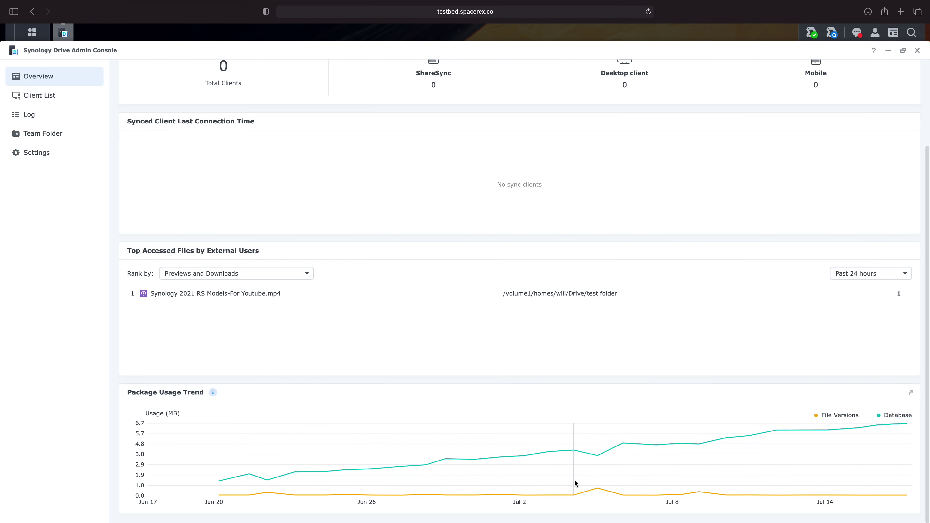
pyautogui.moveTo(575, 484)
# Open the General settings and enable C2 bandwidth for Hybrid Share to bring up Select Users
pyautogui.click(39, 158)
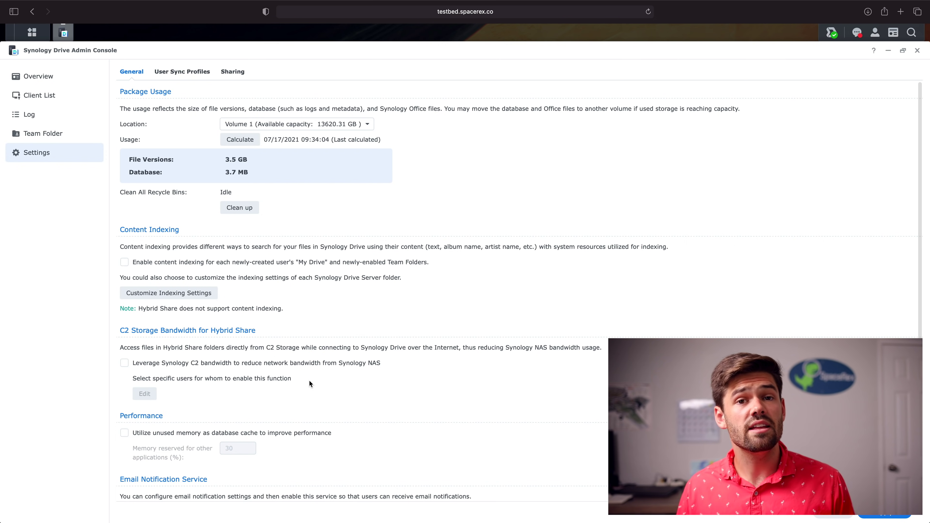
pyautogui.click(213, 363)
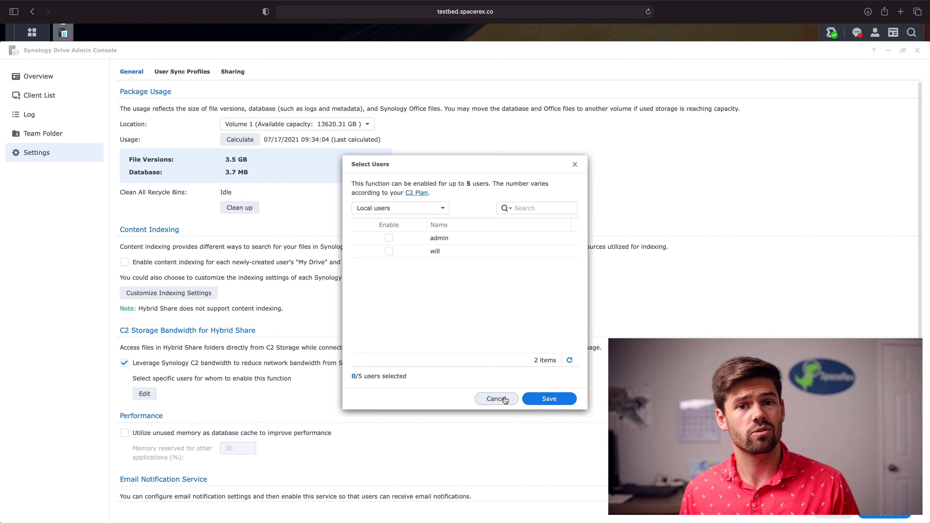
pyautogui.click(497, 398)
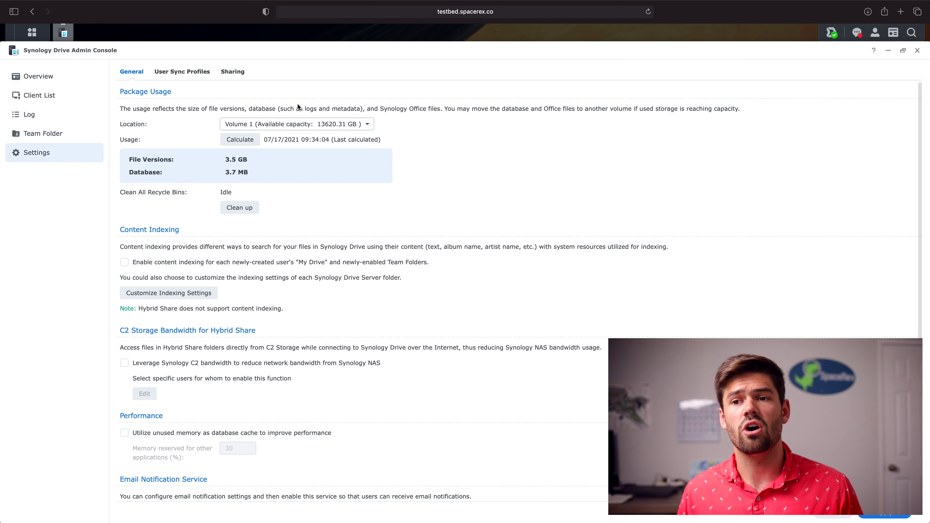
# Show the Sharing settings for non-admin users' public and internal sharing permissions
pyautogui.click(241, 72)
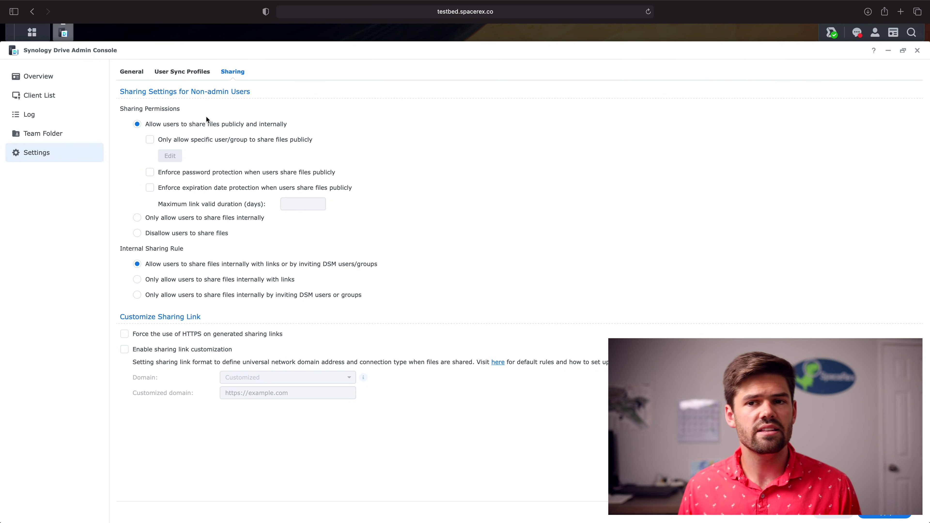
pyautogui.click(32, 33)
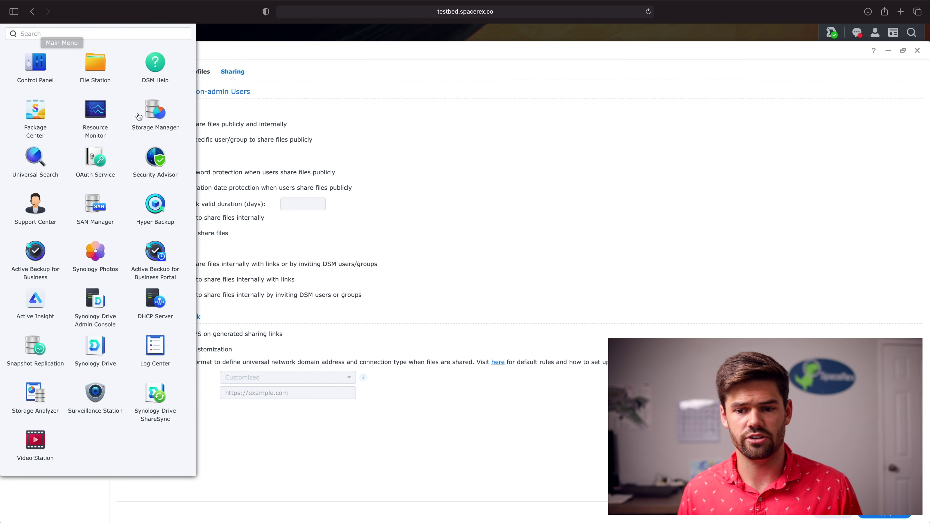
# Launch Synology Drive, open the test folder and bring up sharing options for the mp4 video
pyautogui.click(95, 350)
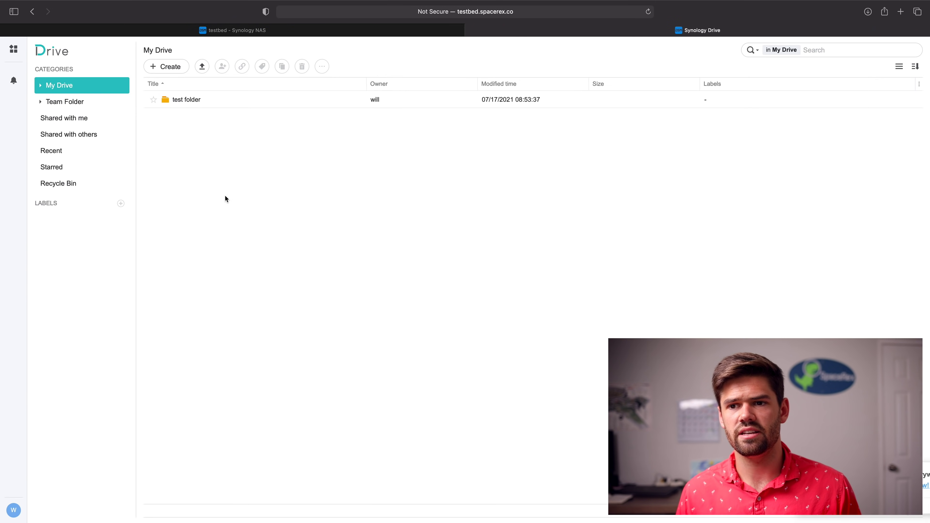
pyautogui.doubleClick(186, 100)
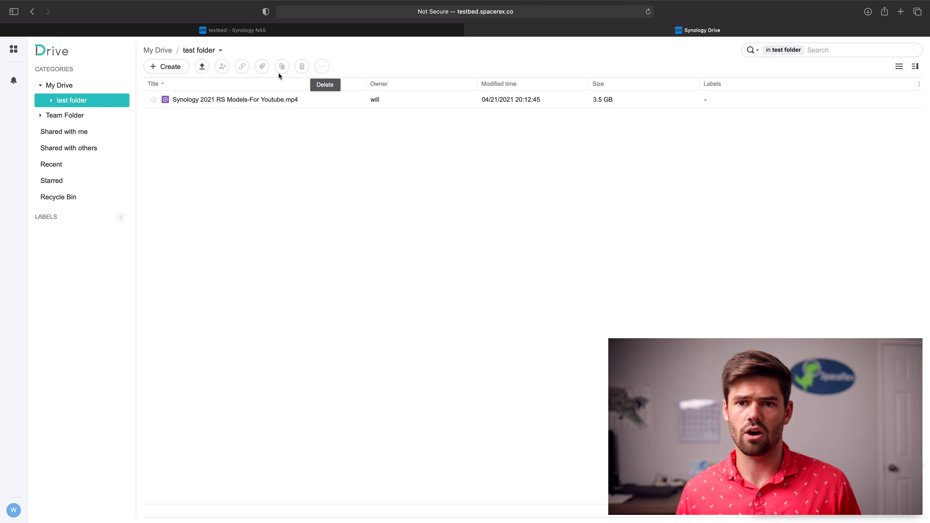
pyautogui.click(347, 102)
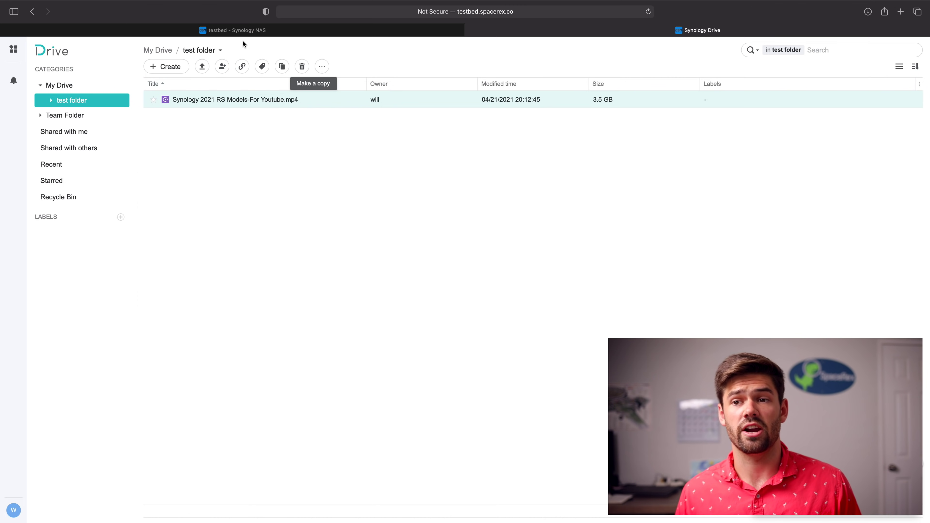
pyautogui.click(223, 66)
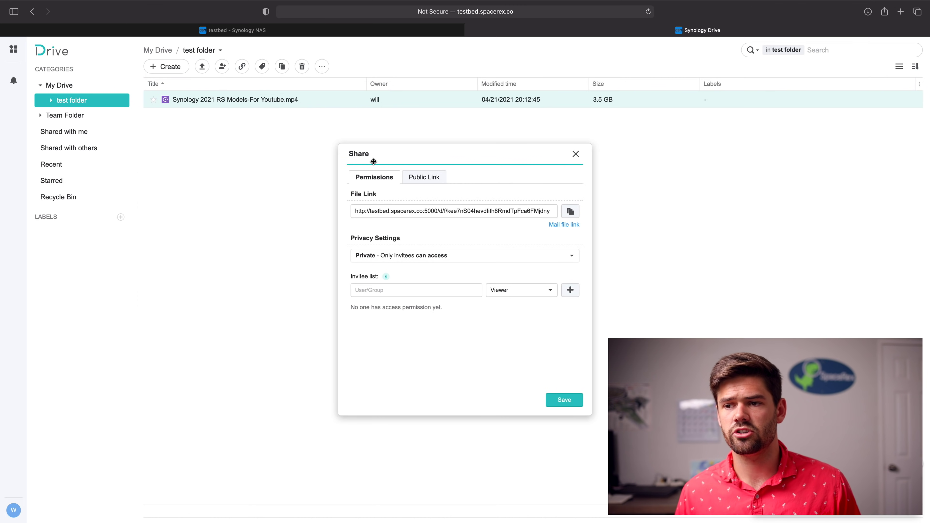
pyautogui.moveTo(369, 155); pyautogui.dragTo(191, 161)
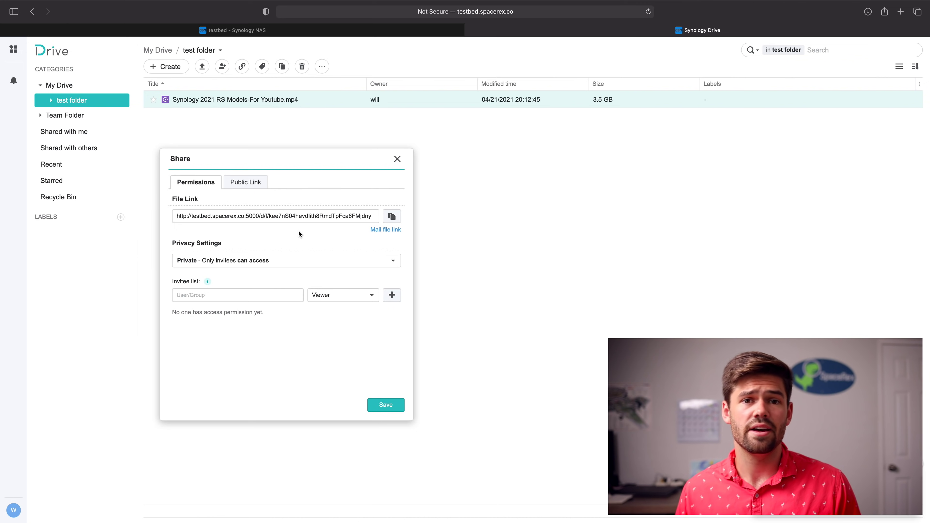
# Create a password-required public link for the video, copy the link and save
pyautogui.click(254, 183)
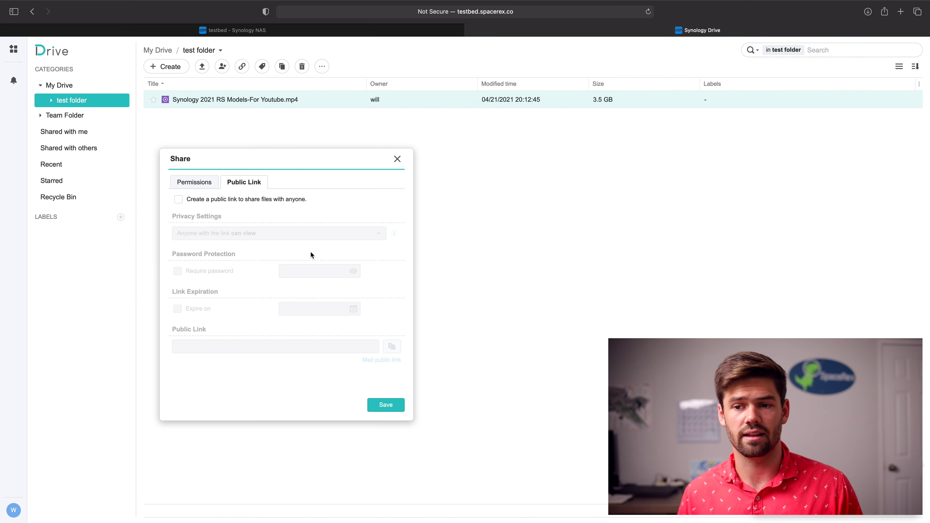
pyautogui.click(241, 200)
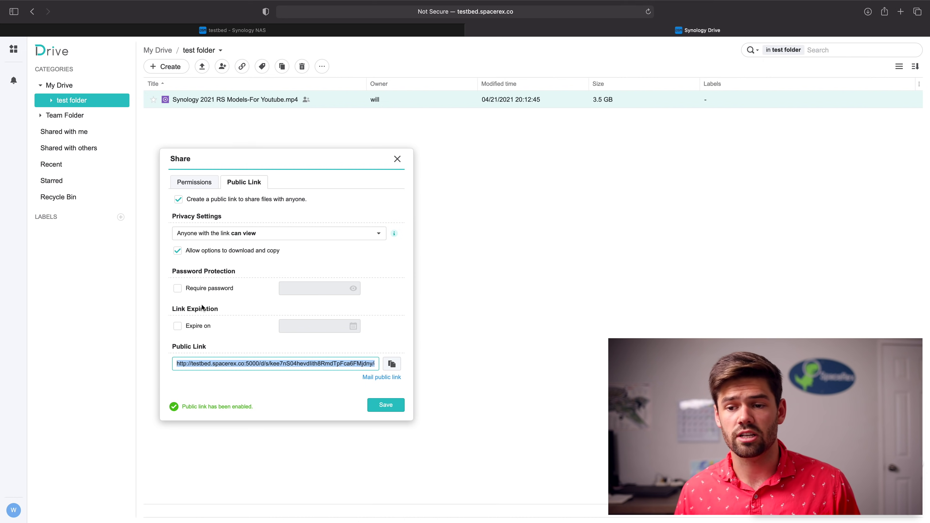
pyautogui.click(210, 290)
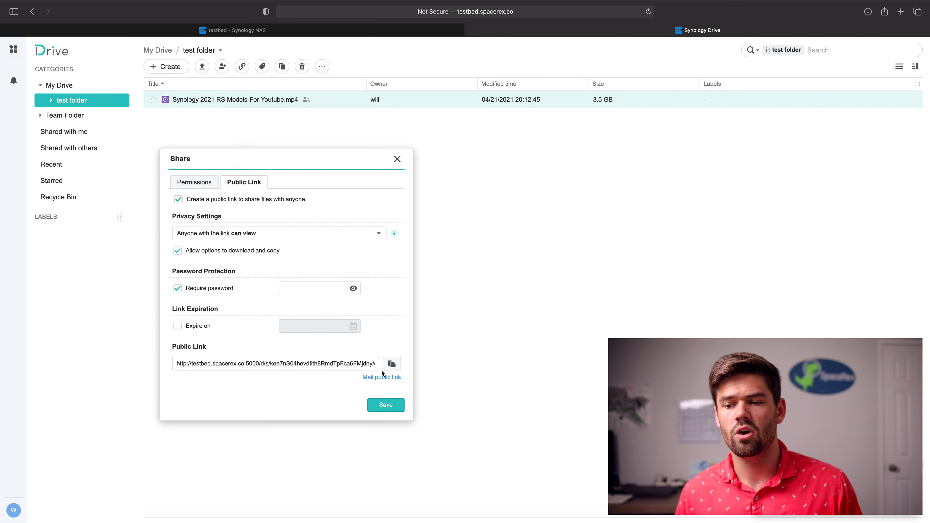
pyautogui.click(268, 365)
pyautogui.moveTo(270, 365)
pyautogui.mouseDown()
pyautogui.moveTo(447, 357)
pyautogui.moveTo(417, 370)
pyautogui.moveTo(68, 354)
pyautogui.moveTo(259, 362)
pyautogui.mouseUp()
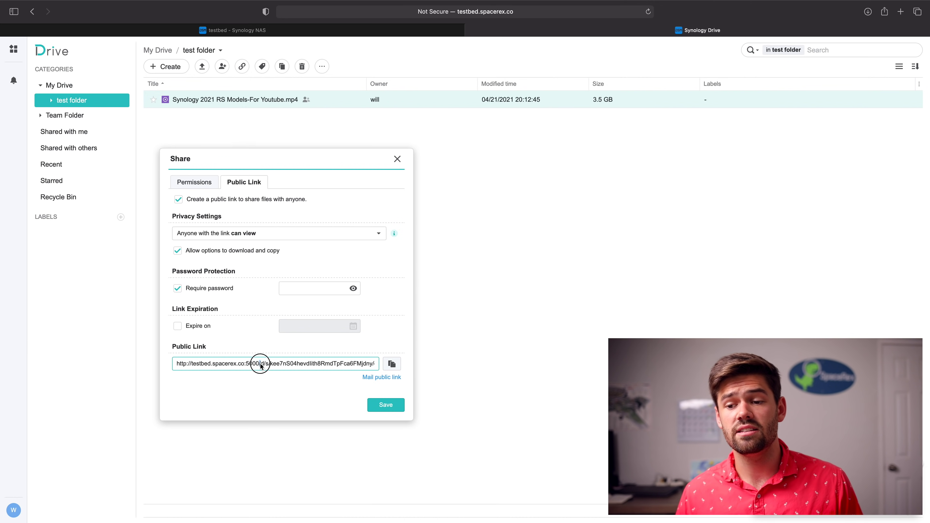
pyautogui.tripleClick(260, 364)
pyautogui.click(260, 363)
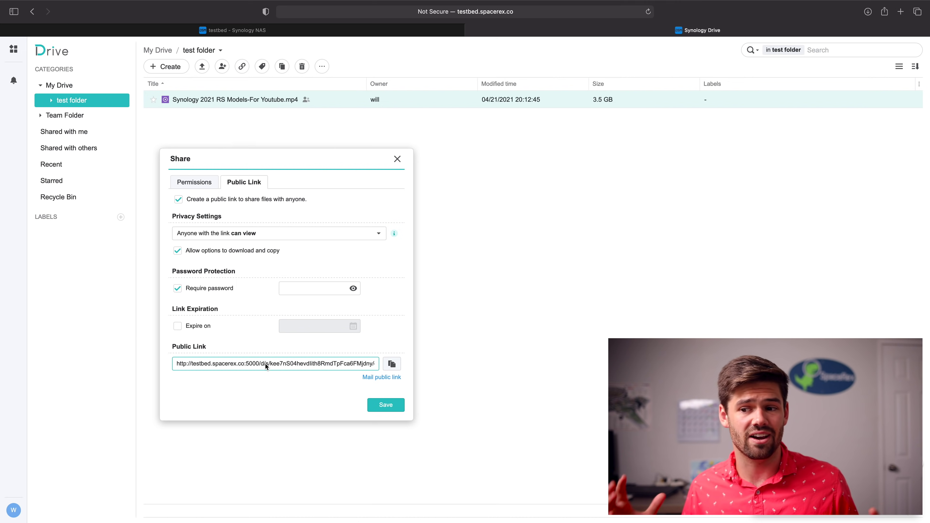
pyautogui.click(391, 363)
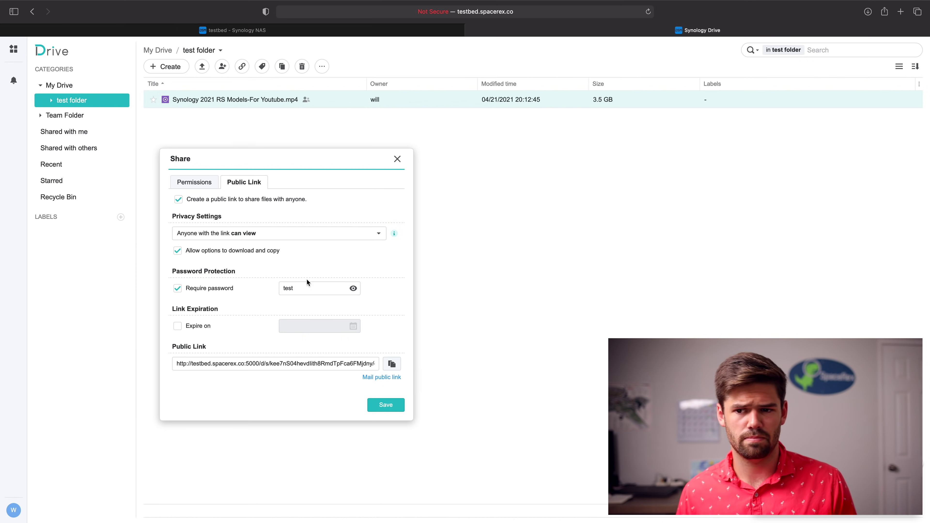
pyautogui.click(391, 407)
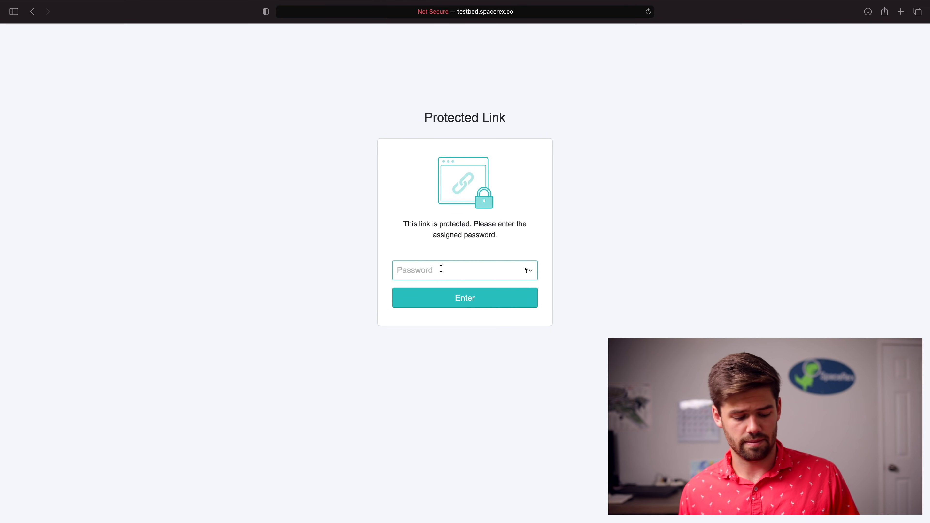
# Unlock the protected link with its password and download the shared video file
pyautogui.write('•••')
pyautogui.press('Return')
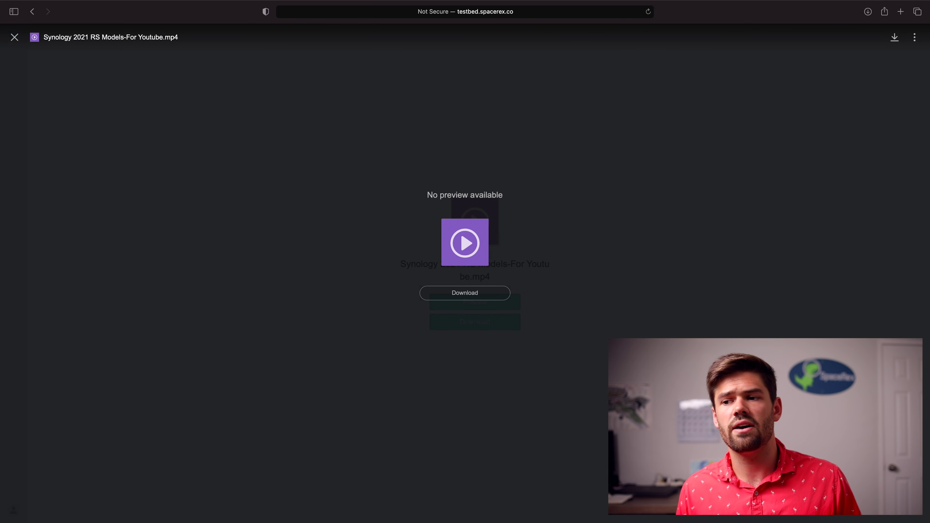
pyautogui.click(461, 293)
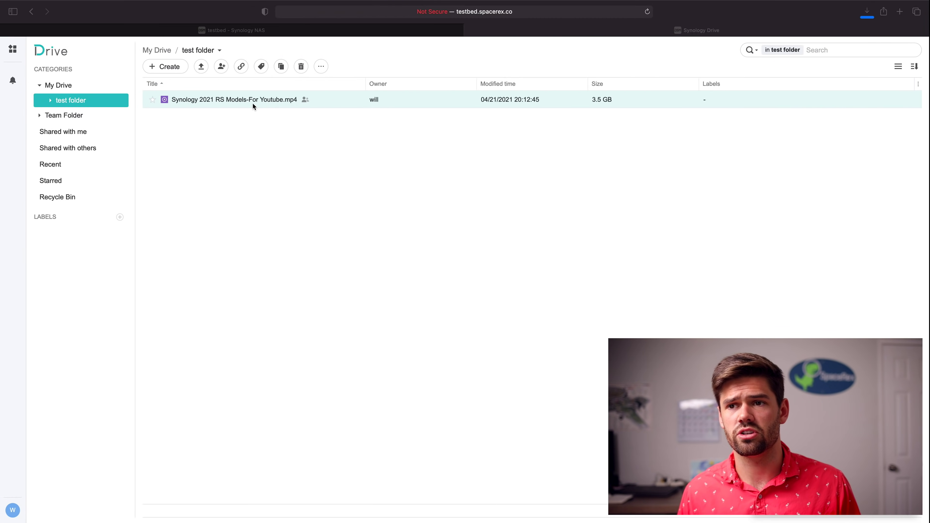
# Open the download log for the top accessed mp4 file from the Admin Console Overview
pyautogui.click(204, 30)
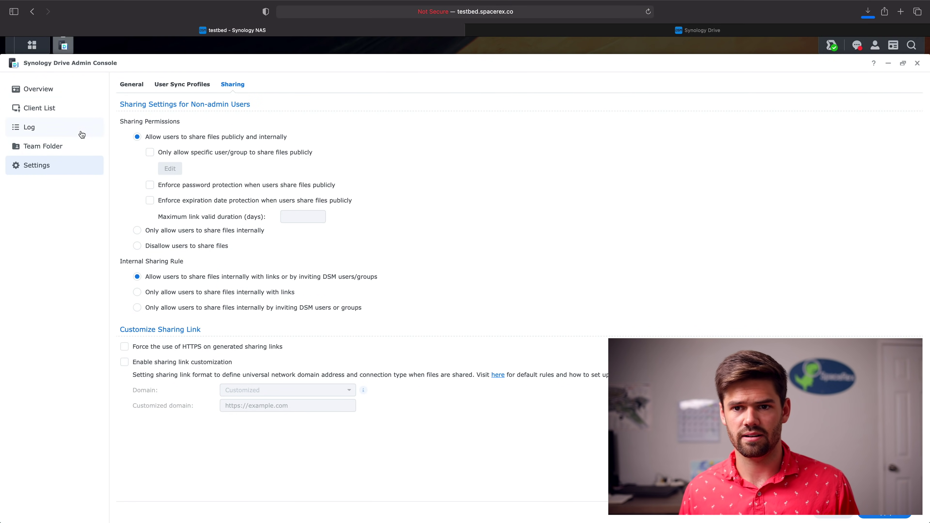
pyautogui.click(49, 92)
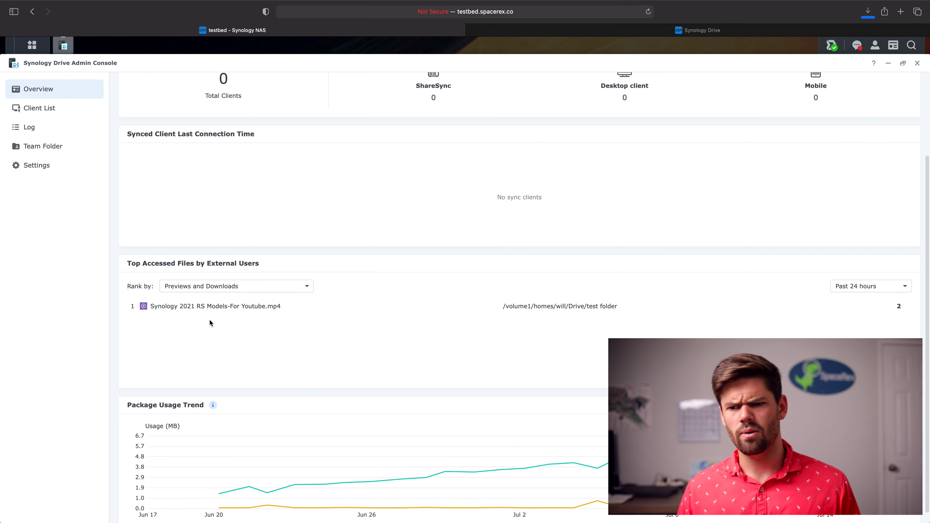
pyautogui.click(252, 307)
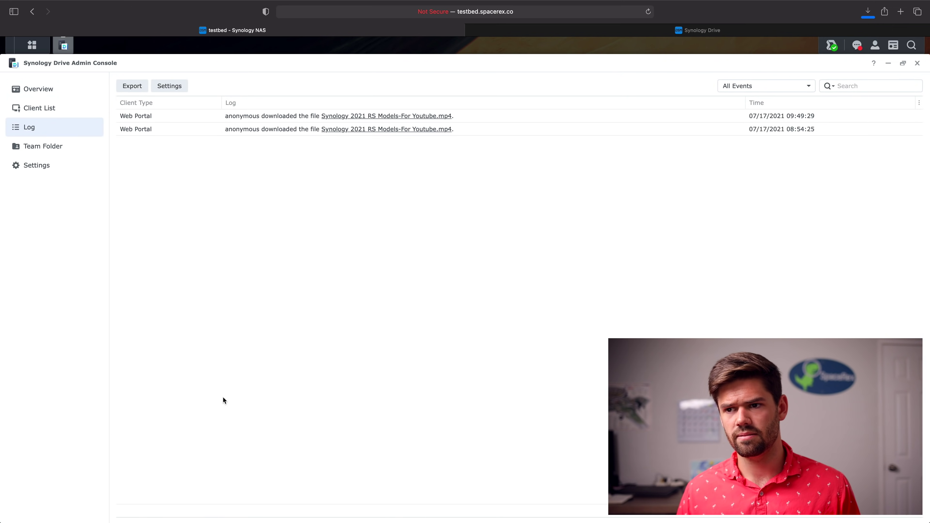
# Add the User, Event and IP Address columns to the log, then return to Overview
pyautogui.click(919, 102)
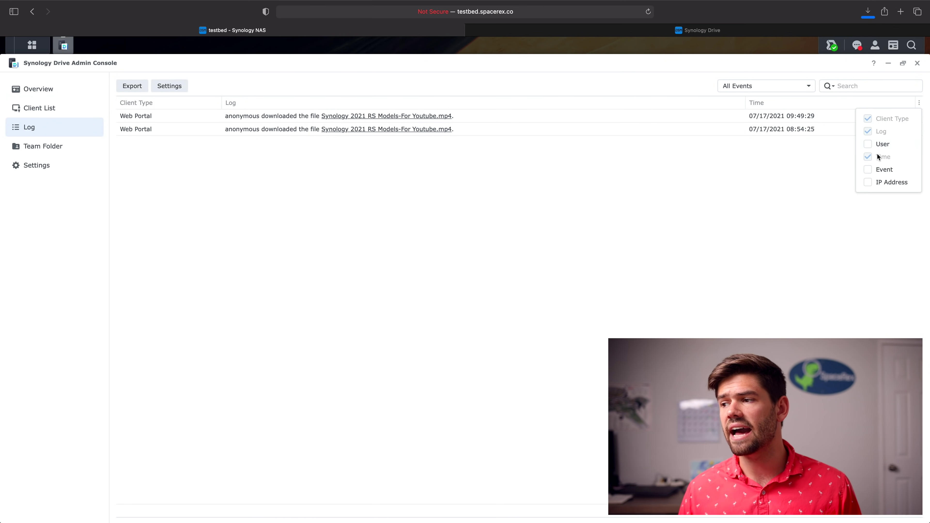
pyautogui.click(869, 144)
pyautogui.click(870, 170)
pyautogui.click(868, 182)
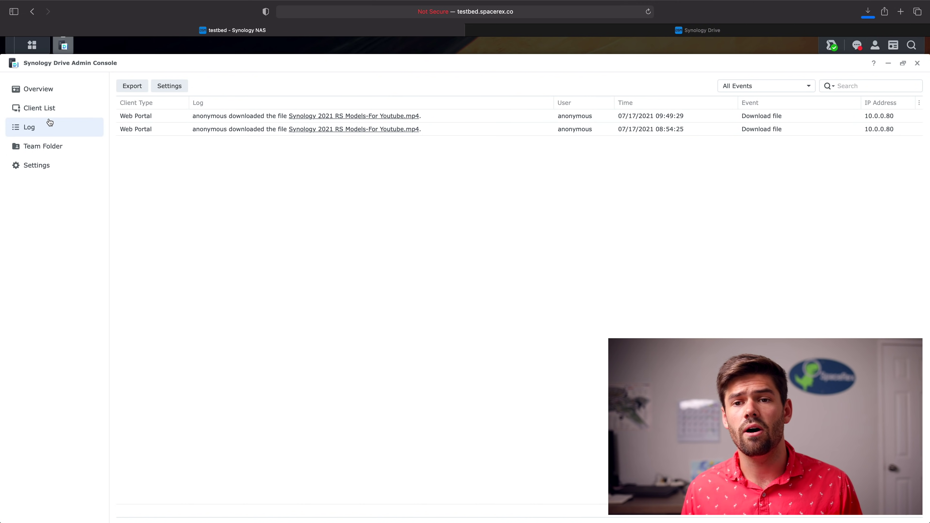
pyautogui.click(52, 108)
pyautogui.click(55, 89)
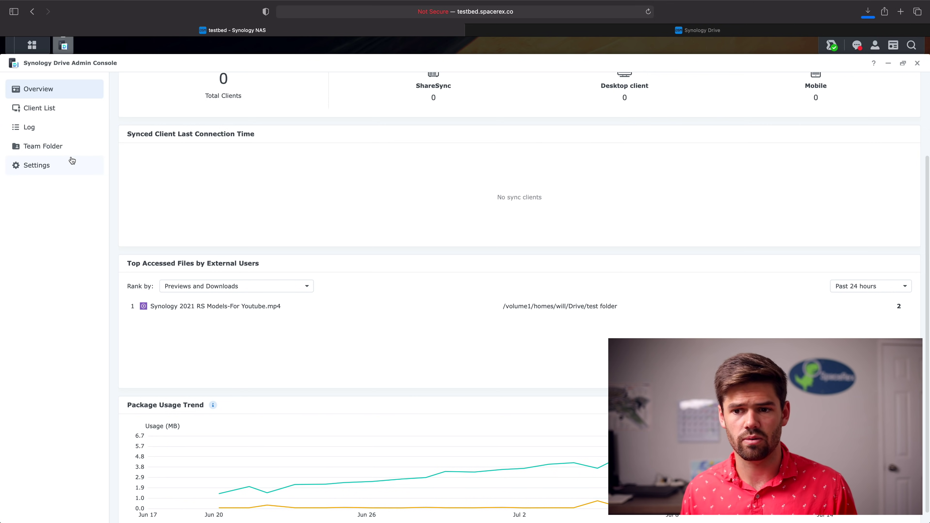
# Show the full activity Log and open the video's homes/will/Drive/test folder in File Station
pyautogui.click(32, 132)
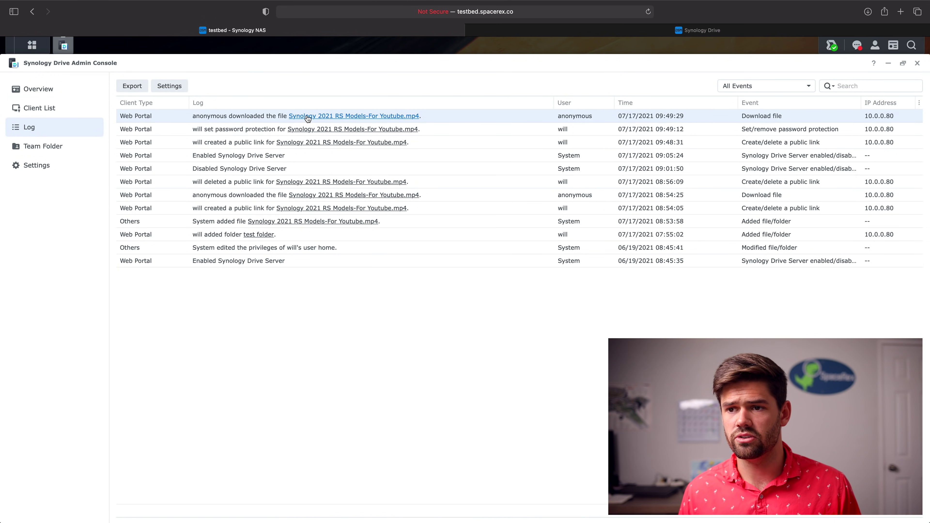
pyautogui.click(307, 116)
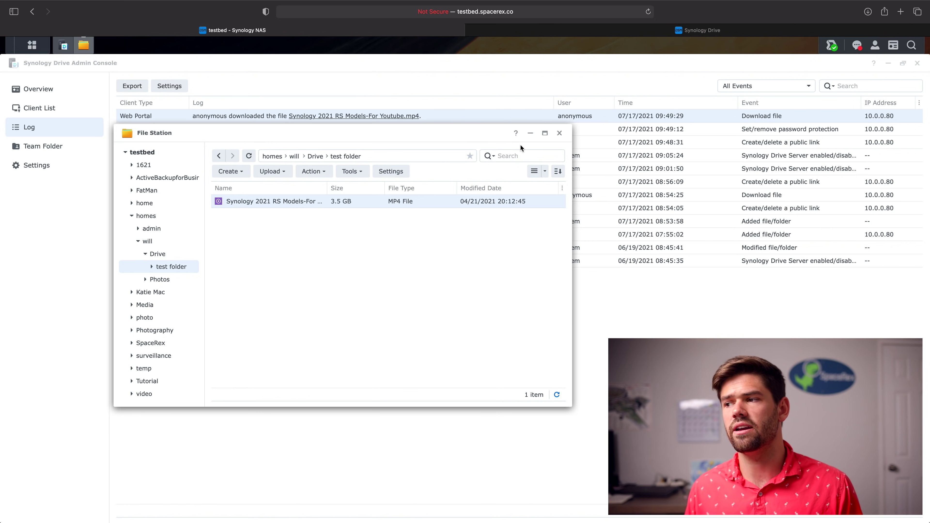
# Close File Station to return to the activity log of download, link and password events
pyautogui.click(559, 132)
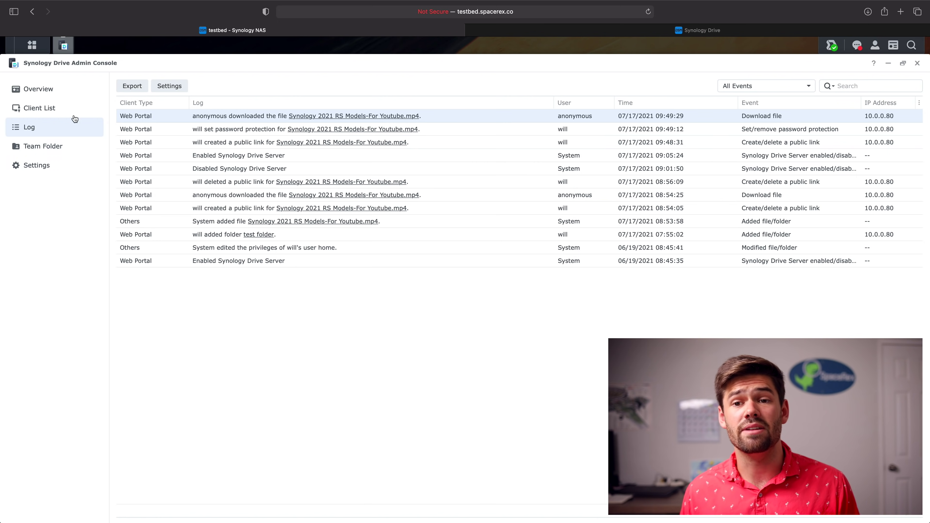